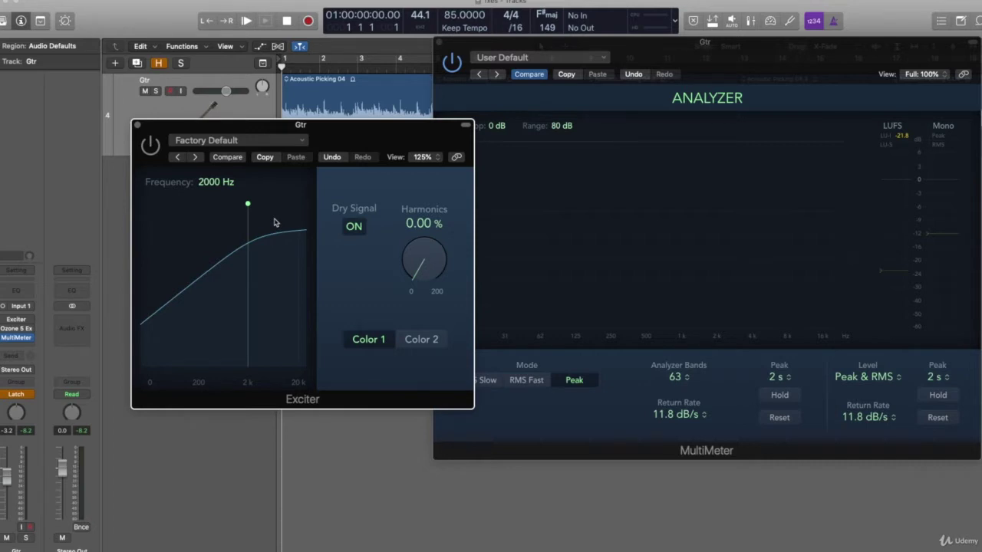
Play the project from the start and move the Exciter window clear of the MultiMeter analyzer display
{"action": "key", "text": "space"}
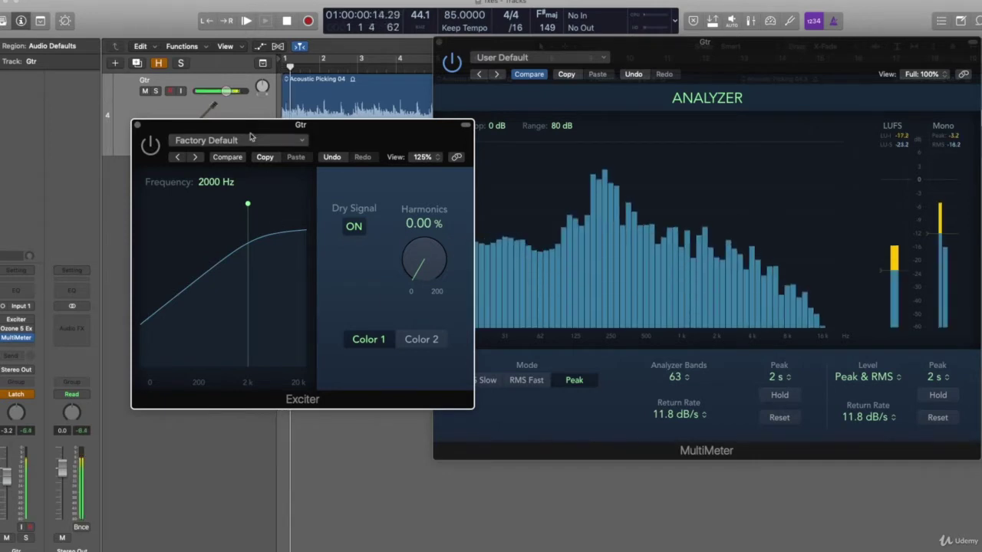
{"action": "left_click_drag", "start_coordinate": [386, 140], "coordinate": [343, 145]}
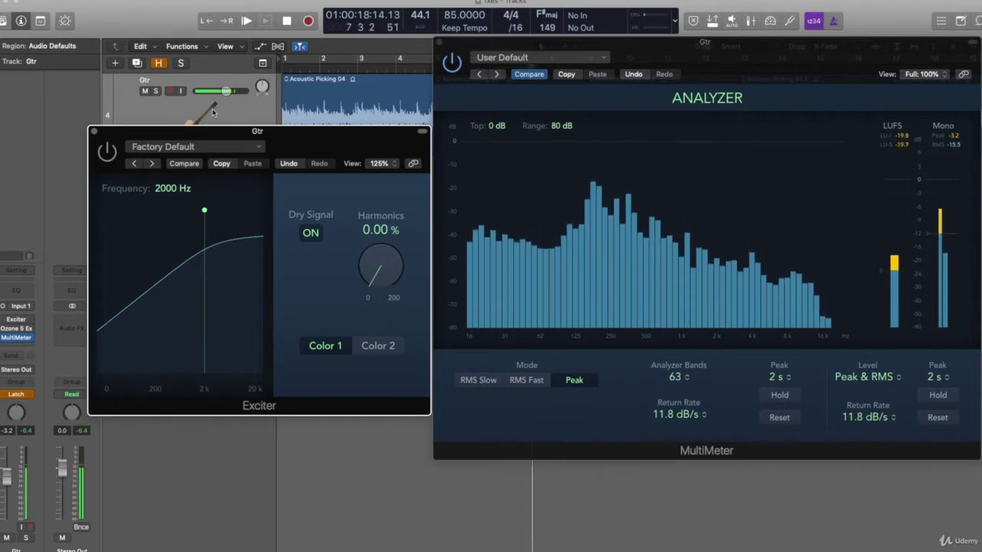
Mute the Gtr track while setting the Exciter frequency to 1900 Hz, and unmute the track
{"action": "left_click", "coordinate": [145, 92]}
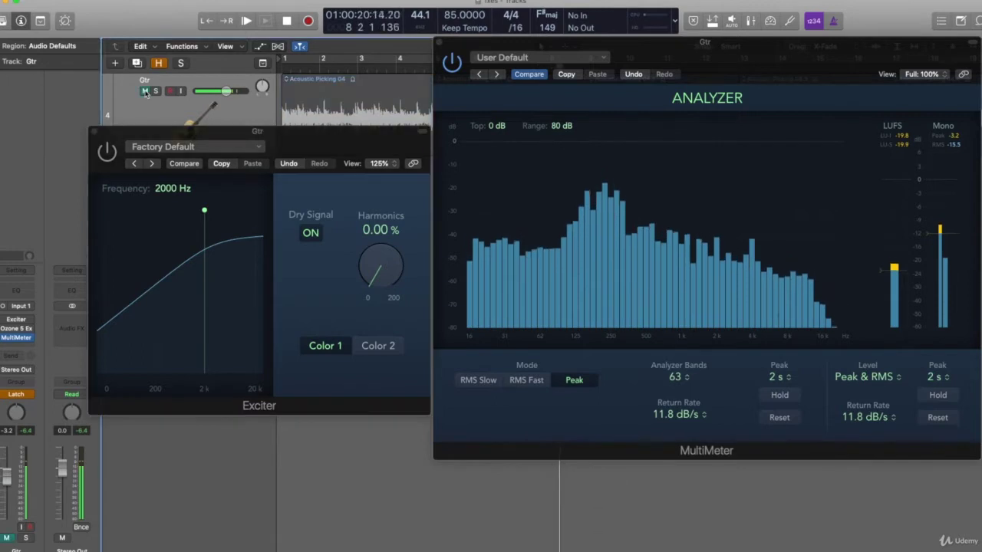
{"action": "left_click_drag", "start_coordinate": [228, 130], "coordinate": [278, 125]}
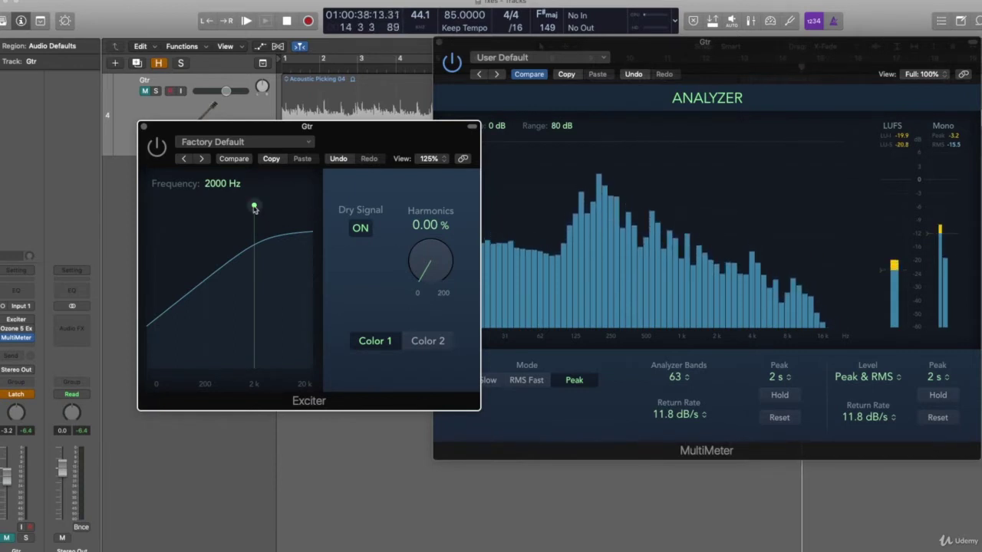
{"action": "left_click_drag", "start_coordinate": [254, 208], "coordinate": [253, 230]}
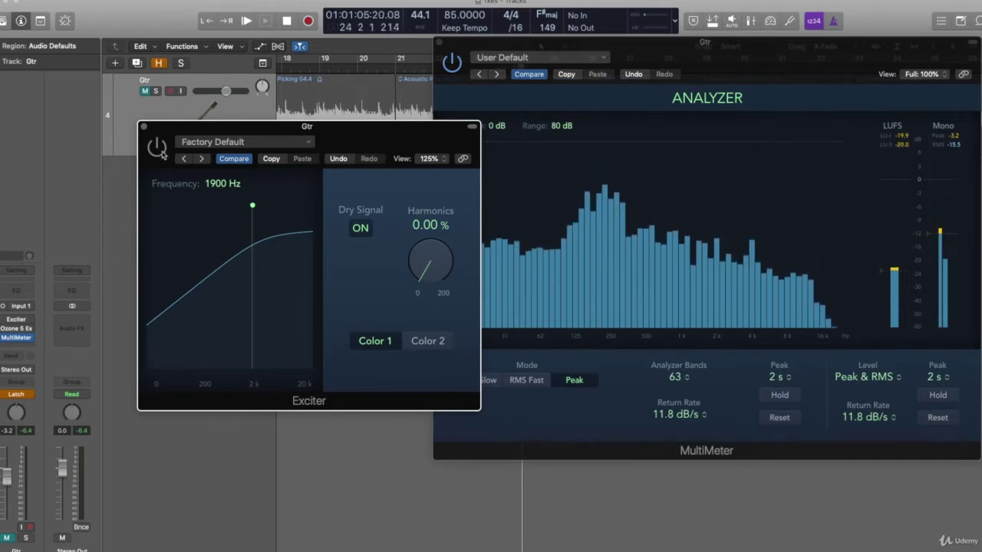
{"action": "left_click", "coordinate": [148, 90]}
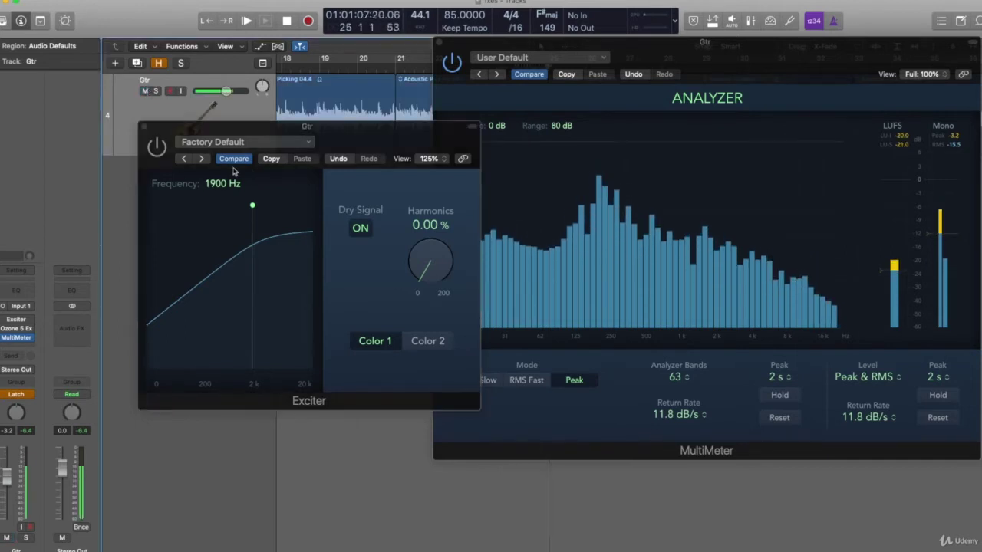
Turn on the Exciter and audition Harmonics amounts between 0 and 48 %, ending at 2.88 %
{"action": "left_click_drag", "start_coordinate": [431, 272], "coordinate": [427, 234]}
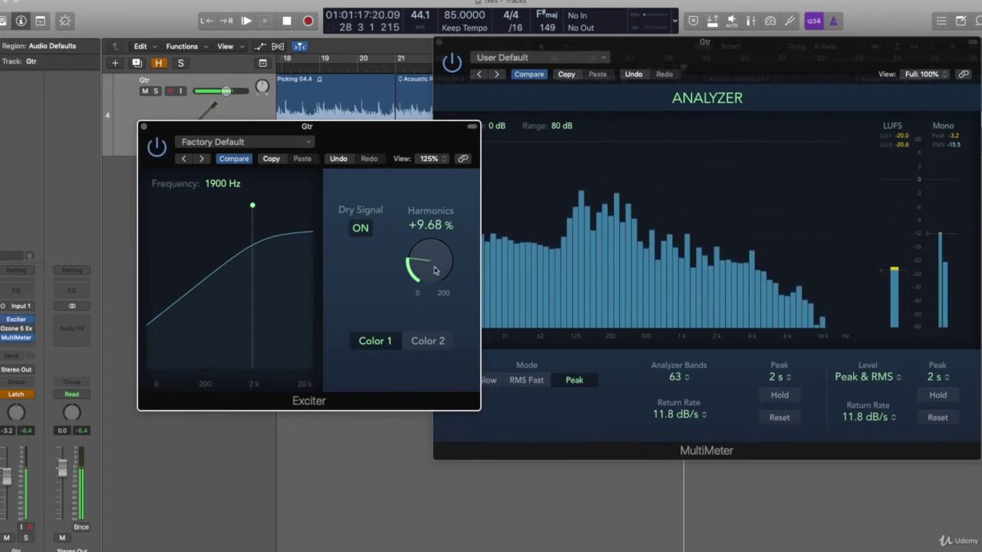
{"action": "left_click_drag", "start_coordinate": [434, 270], "coordinate": [432, 227]}
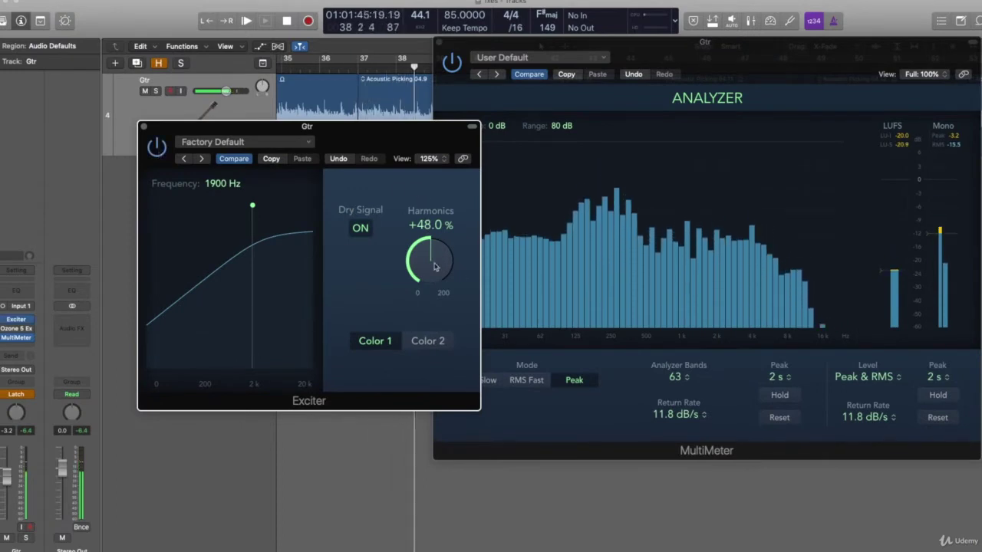
{"action": "left_click_drag", "start_coordinate": [433, 266], "coordinate": [434, 269]}
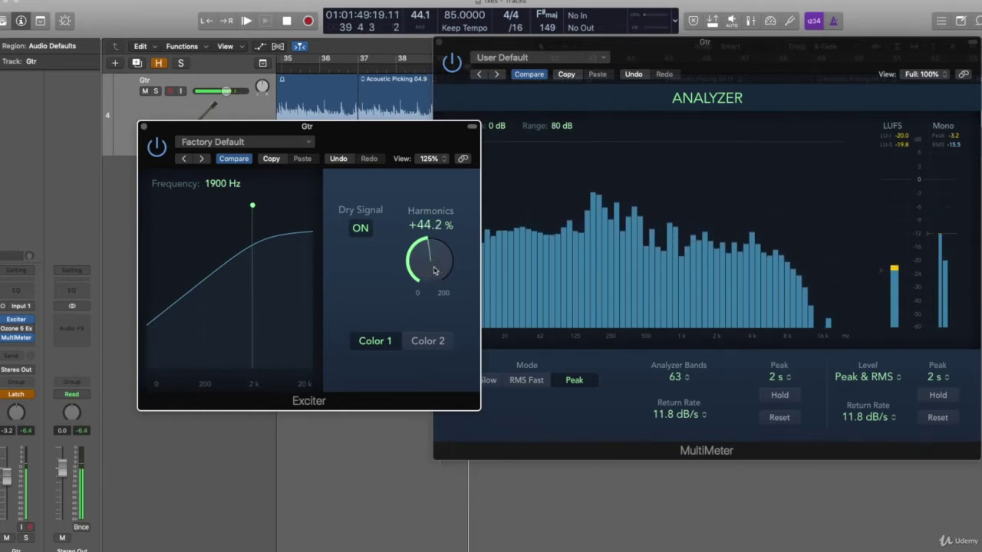
{"action": "left_click_drag", "start_coordinate": [433, 270], "coordinate": [433, 294]}
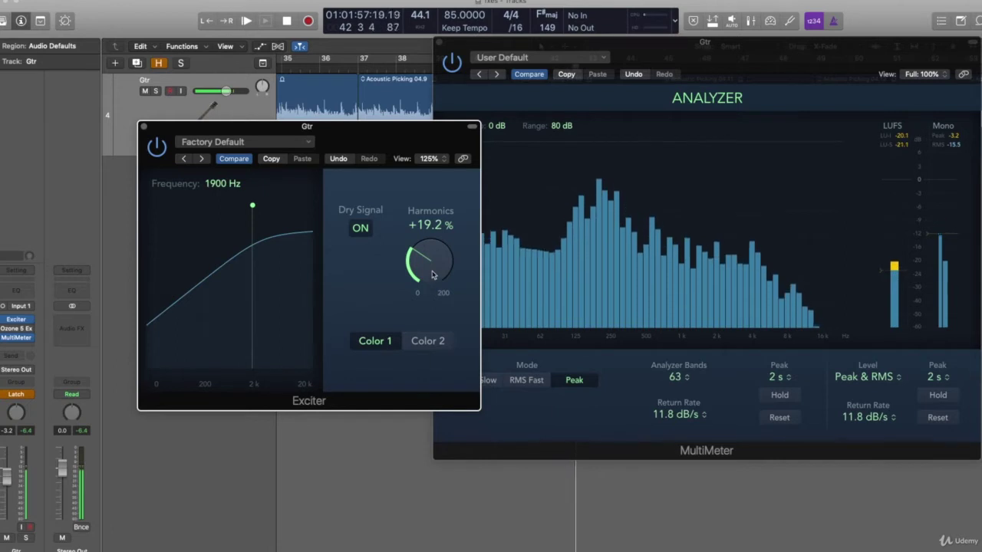
{"action": "left_click_drag", "start_coordinate": [432, 275], "coordinate": [431, 326]}
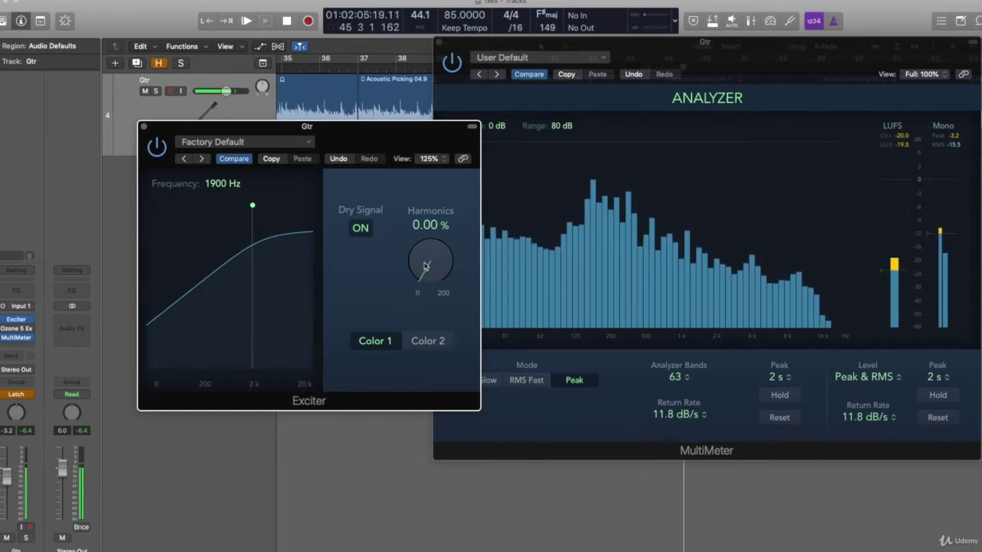
{"action": "mouse_move", "coordinate": [431, 274]}
{"action": "left_mouse_down"}
{"action": "mouse_move", "coordinate": [427, 246]}
{"action": "mouse_move", "coordinate": [430, 263]}
{"action": "left_mouse_up"}
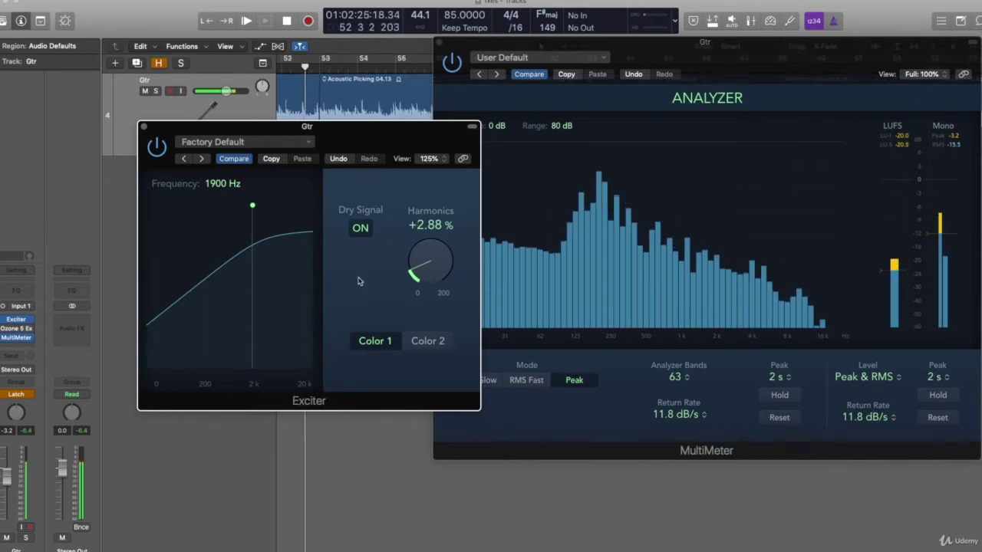
With the Exciter's dry signal off, set Harmonics to 13.5 % and the frequency to 7000 Hz
{"action": "left_click", "coordinate": [360, 228]}
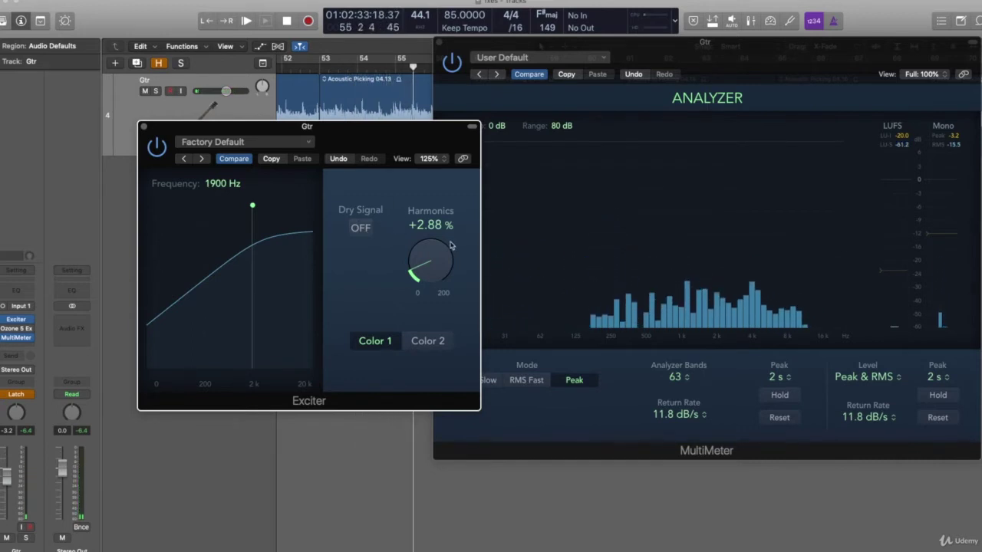
{"action": "left_click_drag", "start_coordinate": [441, 270], "coordinate": [431, 240]}
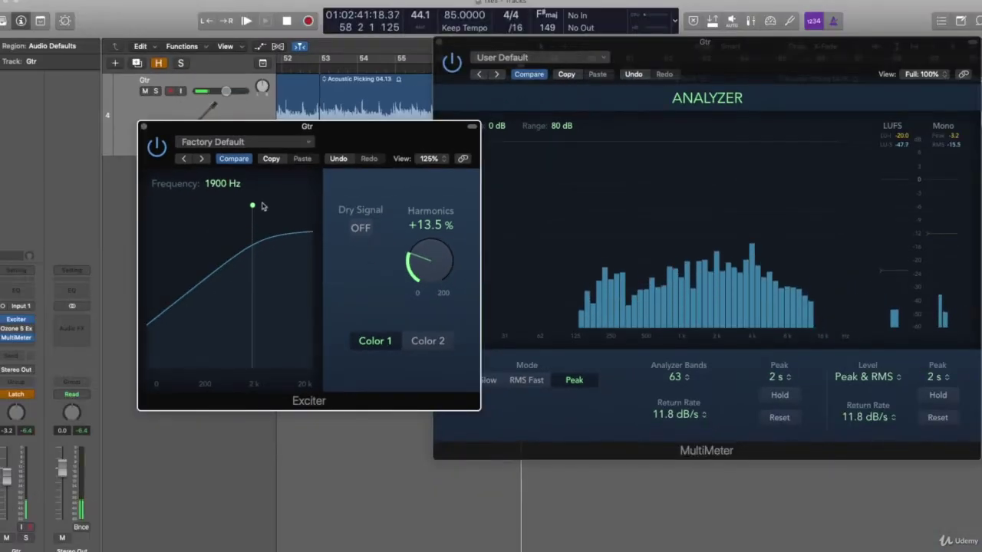
{"action": "left_click_drag", "start_coordinate": [239, 204], "coordinate": [285, 228]}
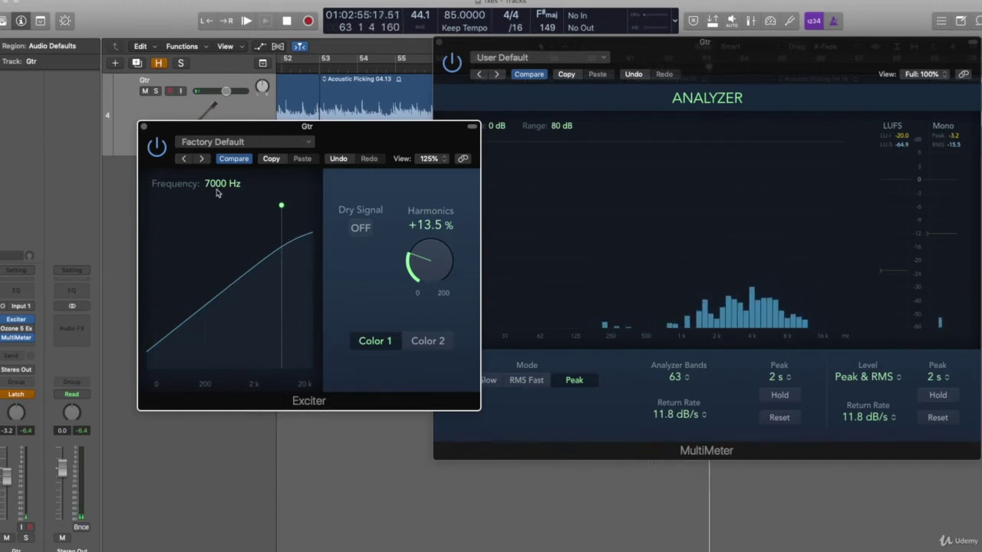
Turn the Exciter's dry signal back on and set Harmonics to 19.2 %
{"action": "left_click", "coordinate": [359, 228]}
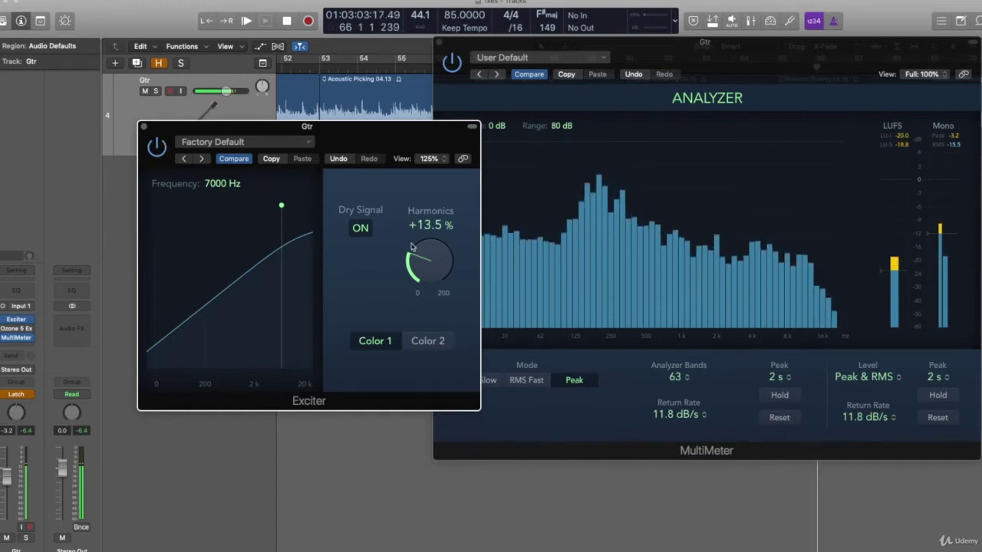
{"action": "left_click_drag", "start_coordinate": [437, 263], "coordinate": [435, 245]}
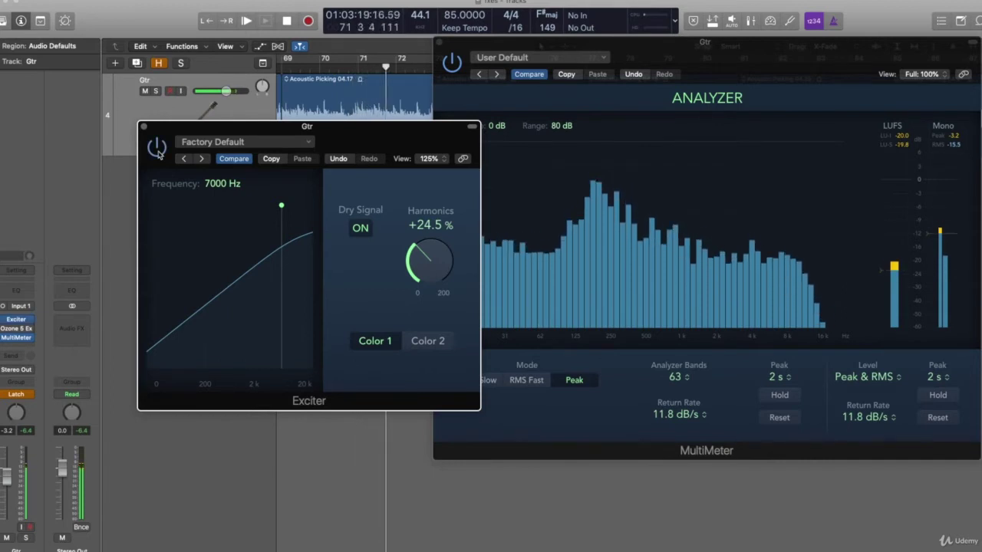
{"action": "left_click_drag", "start_coordinate": [443, 252], "coordinate": [445, 262]}
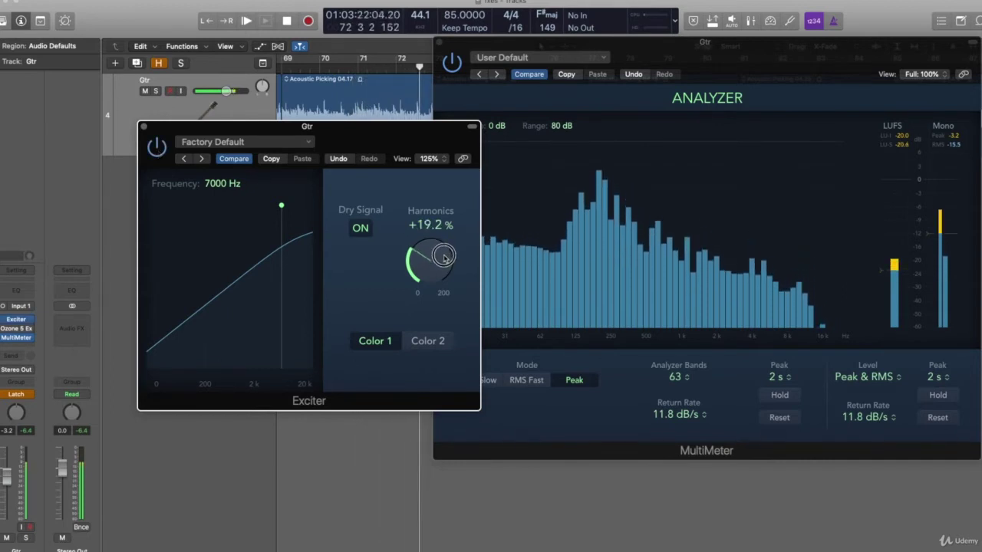
Mute the Gtr track, alternate the Exciter between Color 2 and Color 1 ending on Color 1, and unmute the track
{"action": "left_click", "coordinate": [146, 91]}
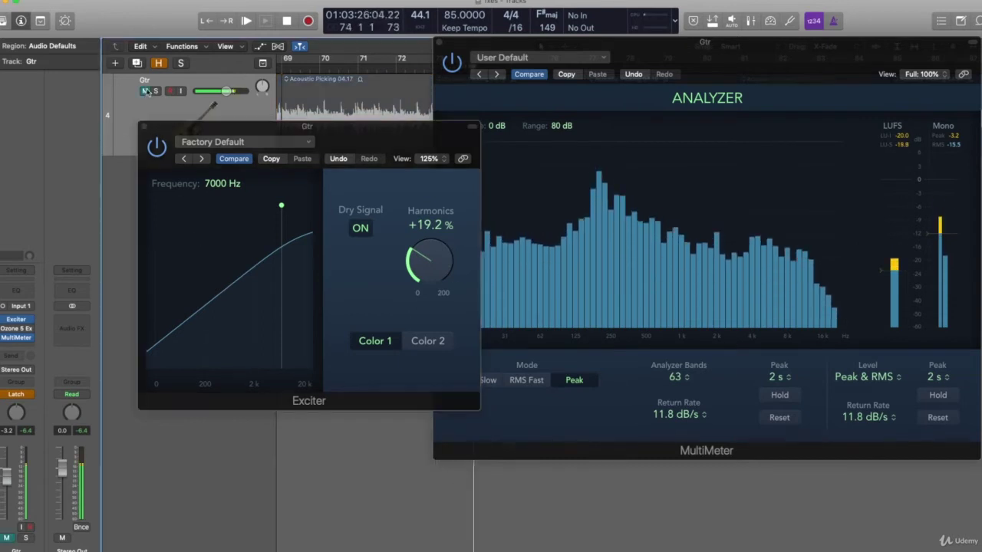
{"action": "left_click", "coordinate": [431, 343]}
{"action": "left_click", "coordinate": [374, 343]}
{"action": "left_click", "coordinate": [443, 341]}
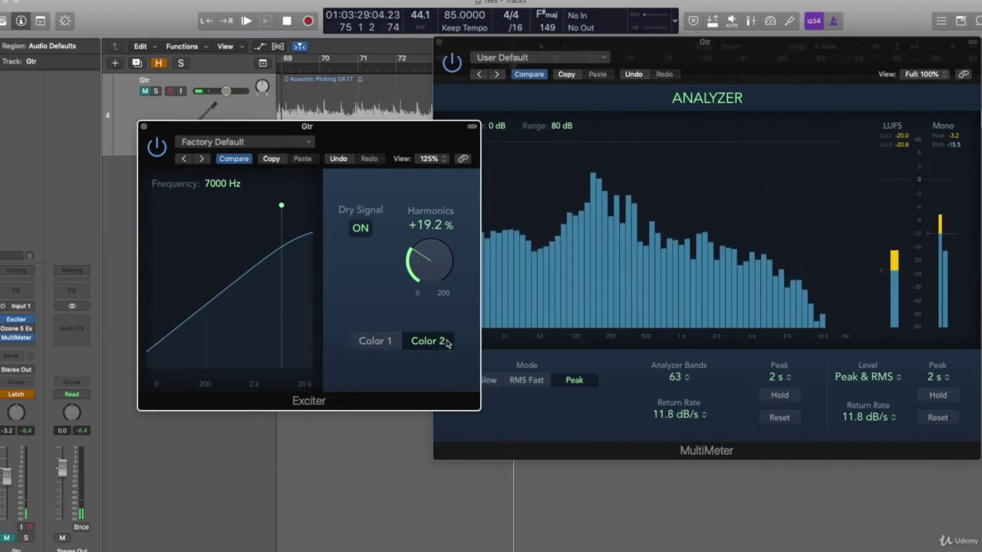
{"action": "left_click", "coordinate": [378, 344]}
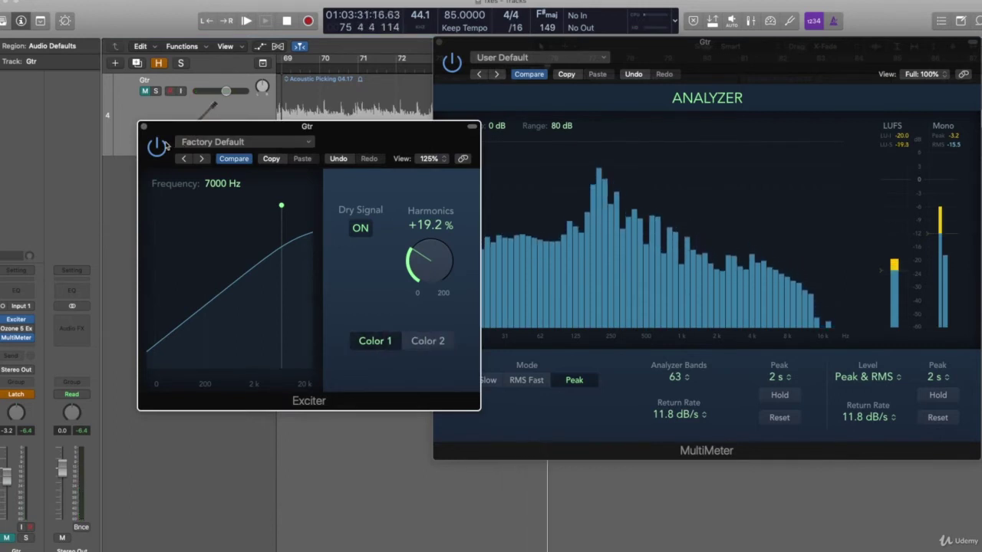
{"action": "left_click", "coordinate": [144, 90]}
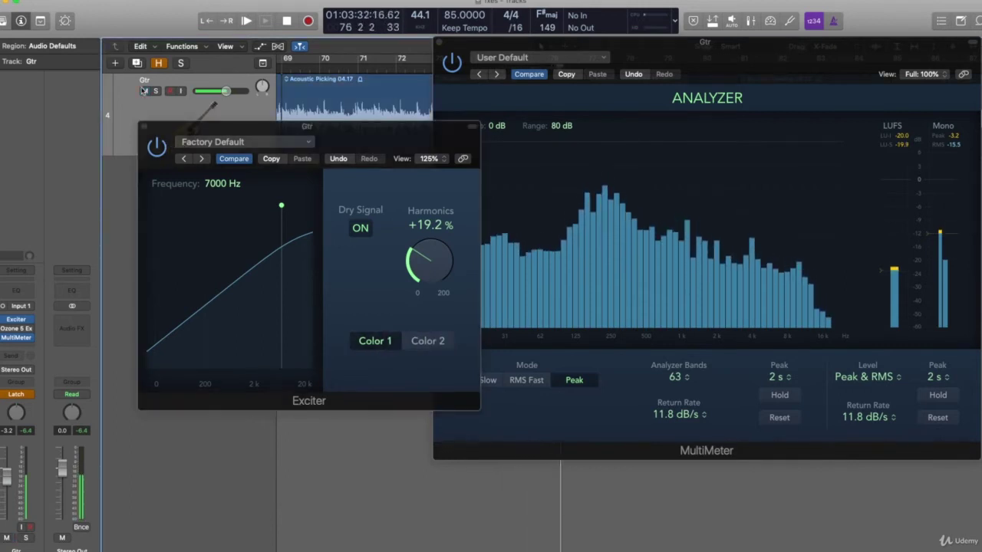
Audition Color 2 against Color 1 on the playing guitar and leave the Exciter on Color 2
{"action": "left_click", "coordinate": [428, 341]}
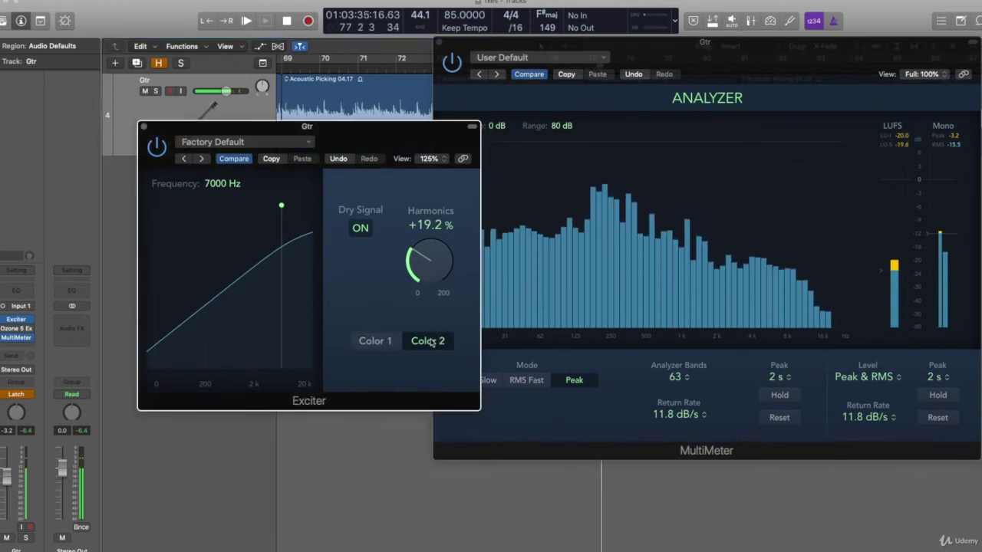
{"action": "left_click", "coordinate": [390, 341]}
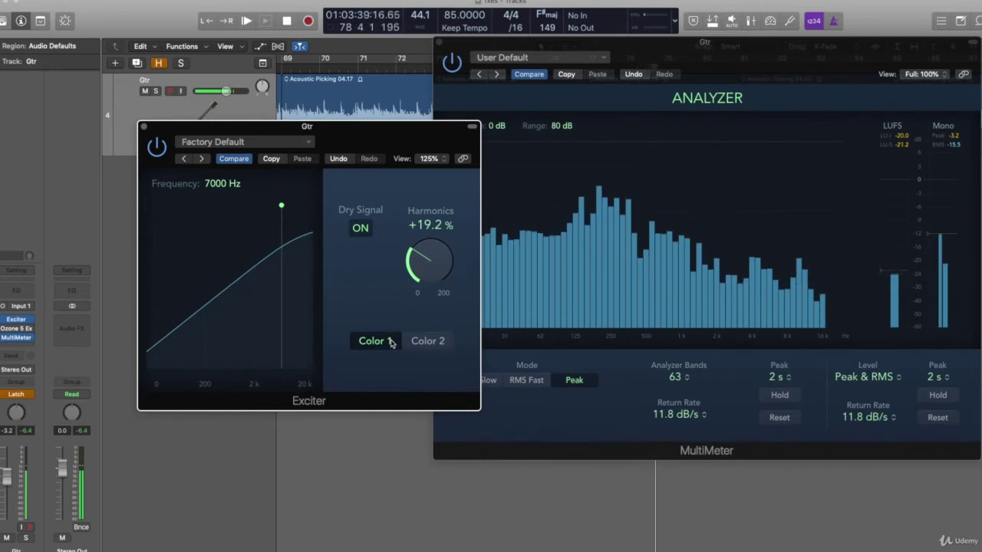
{"action": "left_click", "coordinate": [428, 341]}
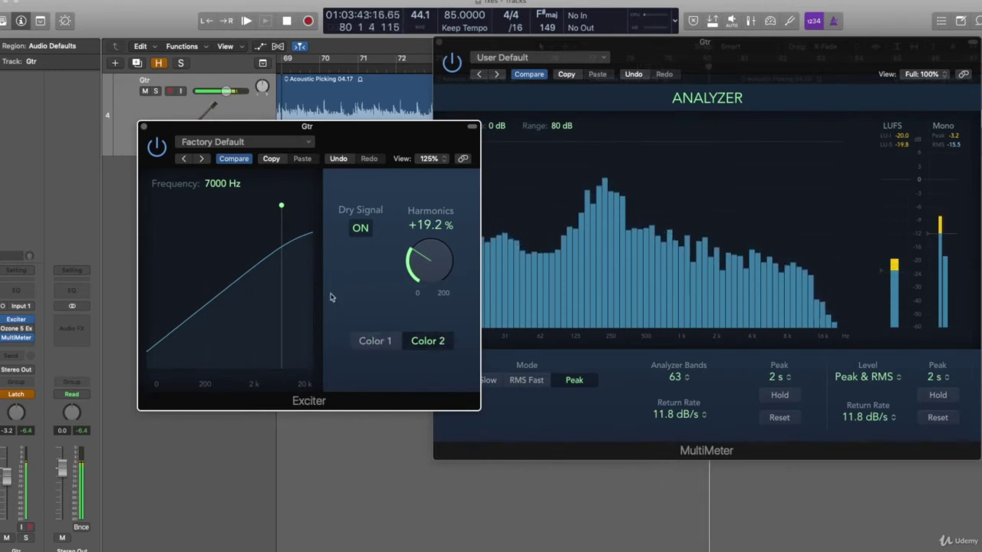
Mute the Gtr track and replace the Exciter window with the track's Ozone 5 Exciter, placed so part of the analyzer stays uncovered
{"action": "left_click", "coordinate": [145, 91]}
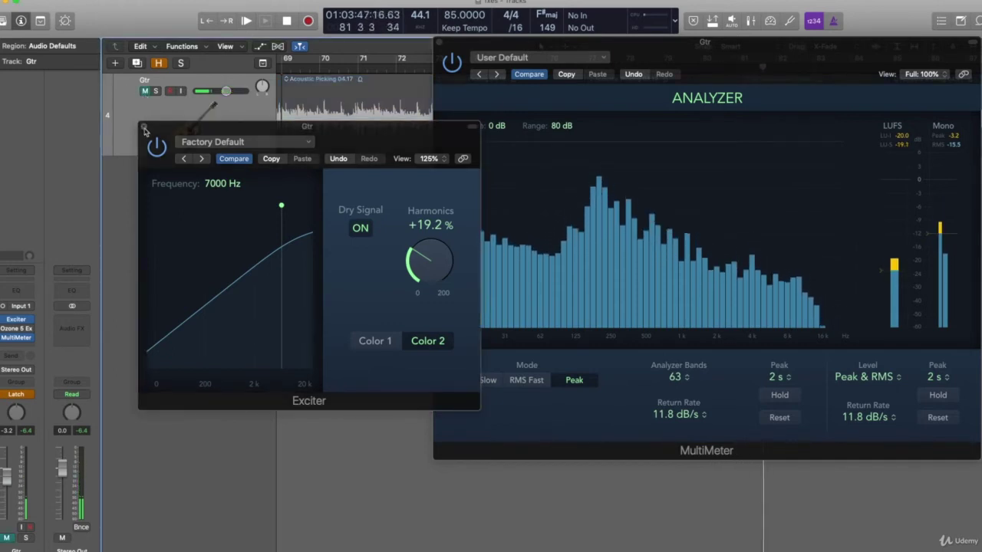
{"action": "left_click", "coordinate": [143, 128]}
{"action": "left_click", "coordinate": [16, 328]}
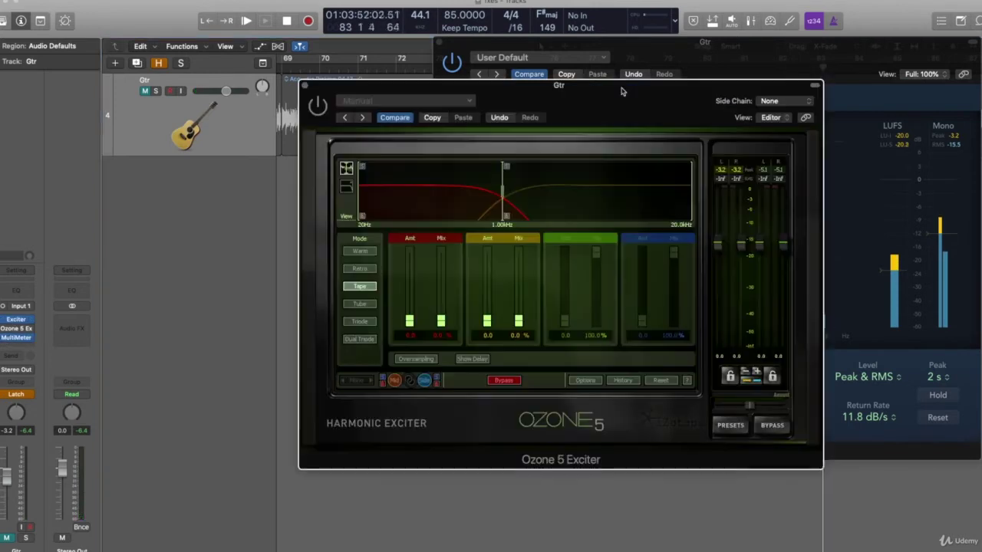
{"action": "left_click_drag", "start_coordinate": [620, 83], "coordinate": [479, 82]}
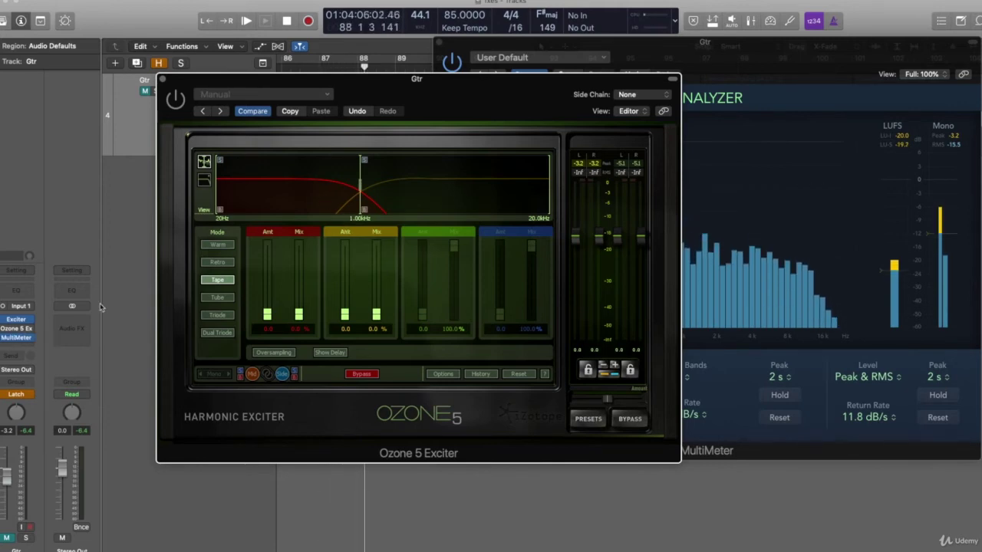
Enable the Ozone 5 Exciter on the unmuted Gtr track and try the Tube and Triode modes, settling on Tube
{"action": "left_click", "coordinate": [4, 330]}
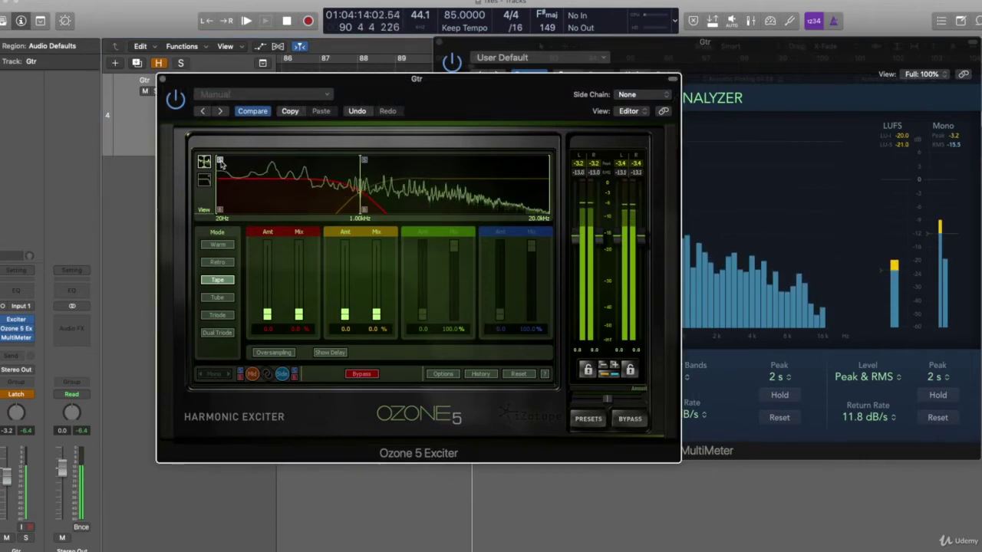
{"action": "left_click", "coordinate": [253, 184]}
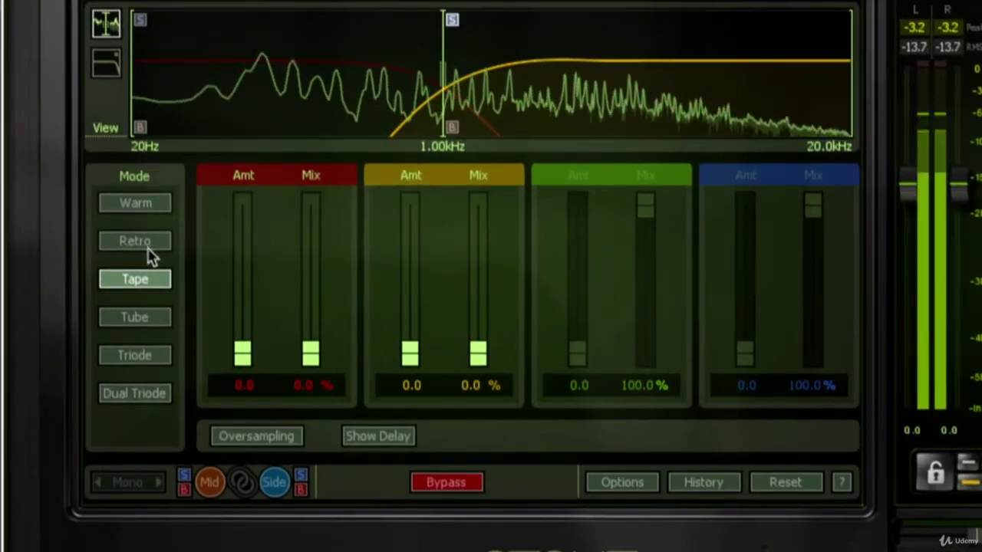
{"action": "left_click", "coordinate": [149, 319]}
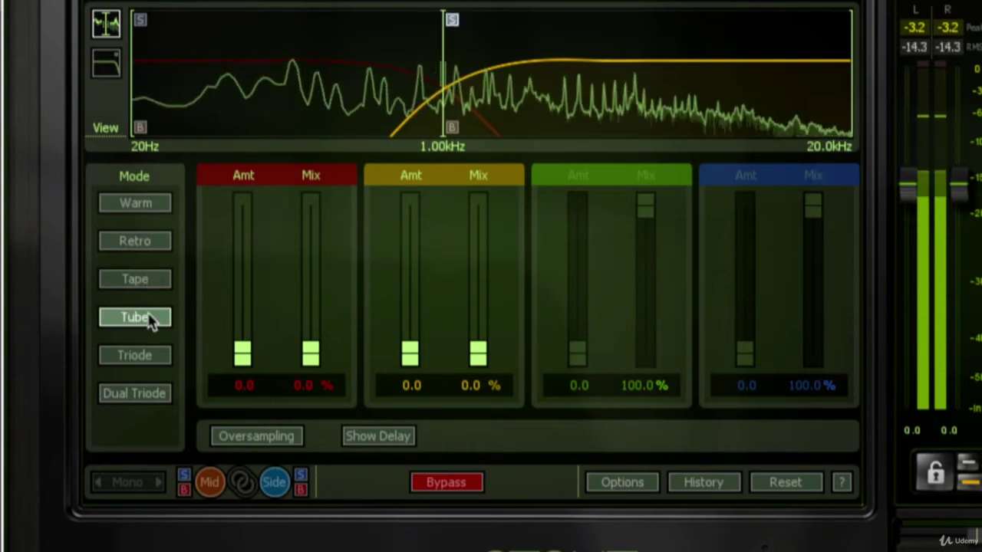
{"action": "left_click", "coordinate": [149, 360]}
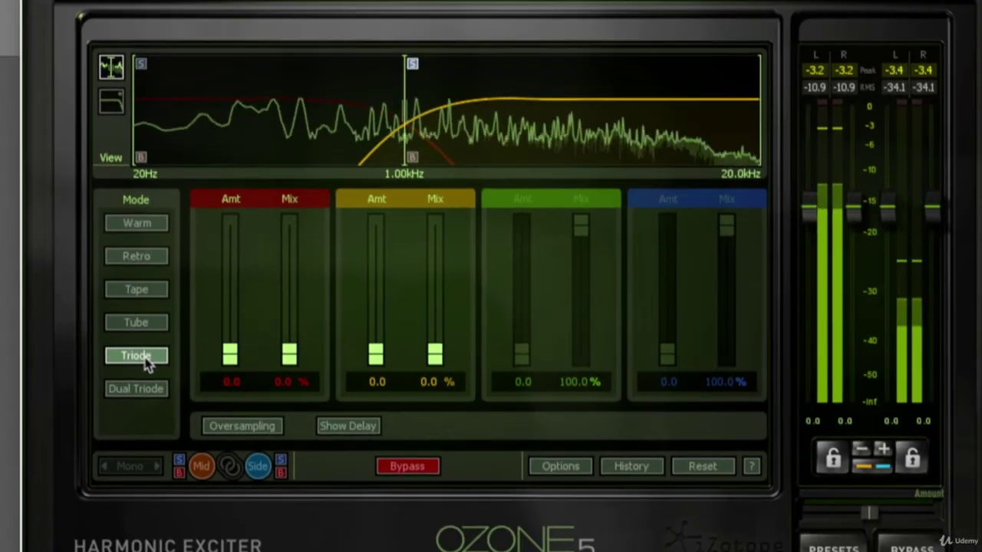
{"action": "left_click", "coordinate": [143, 324]}
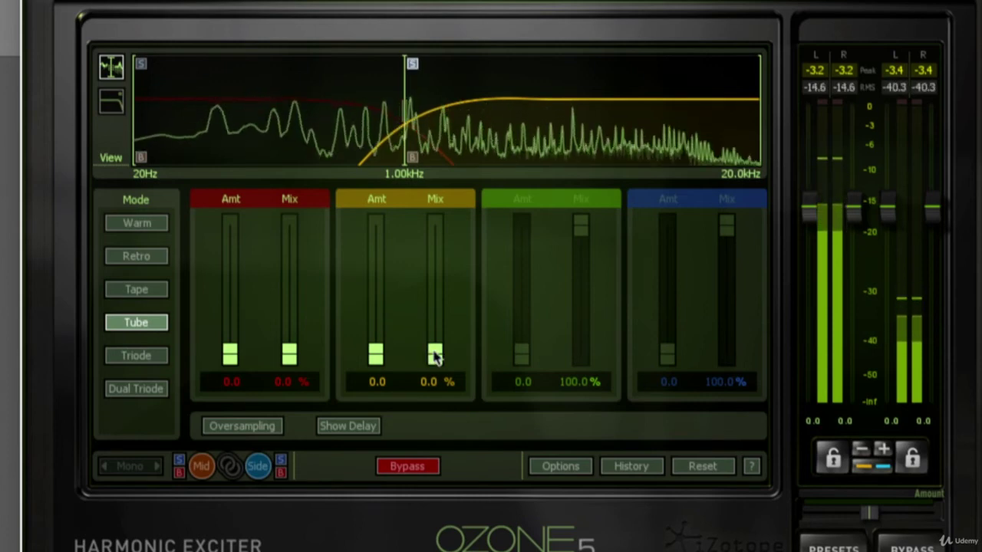
In the band above 1.00 kHz, set Mix to 100 % and Amt to 10.1
{"action": "left_click_drag", "start_coordinate": [434, 352], "coordinate": [437, 221]}
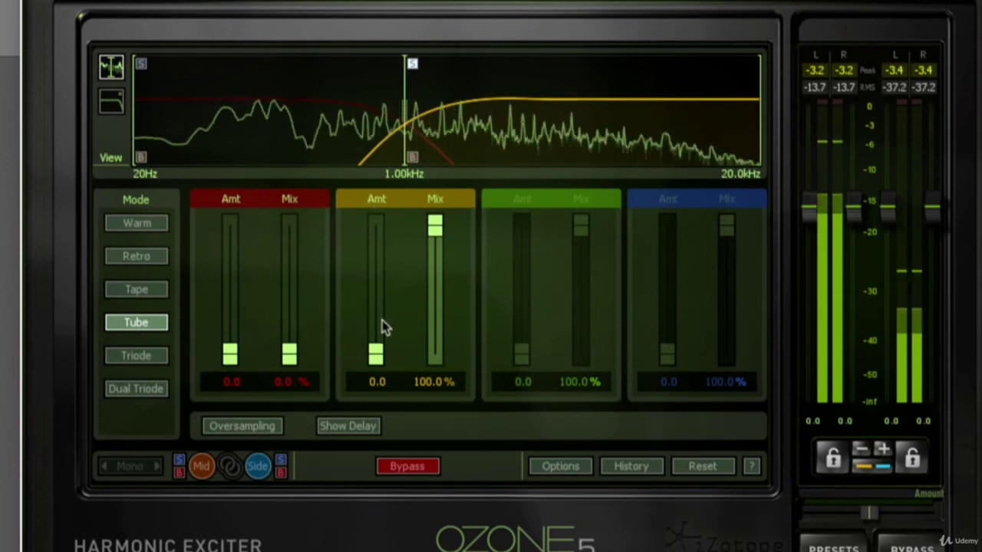
{"action": "left_click_drag", "start_coordinate": [377, 351], "coordinate": [381, 270]}
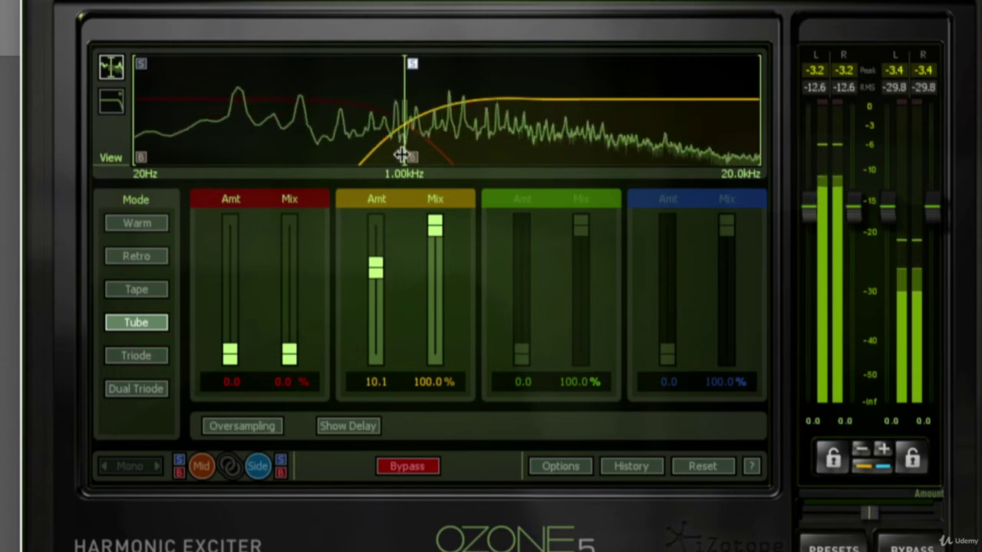
Set Amt above 1.00 kHz to 9.1 and compare the Tape, Tube, Triode and Dual Triode modes, settling on Tape
{"action": "mouse_move", "coordinate": [375, 267]}
{"action": "left_mouse_down"}
{"action": "mouse_move", "coordinate": [375, 353]}
{"action": "mouse_move", "coordinate": [376, 257]}
{"action": "left_mouse_up"}
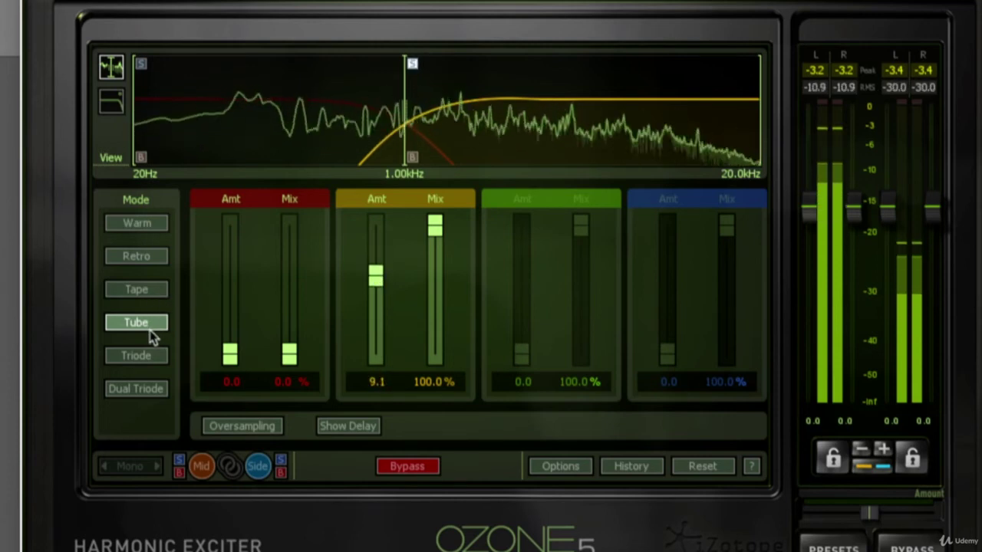
{"action": "left_click", "coordinate": [138, 290]}
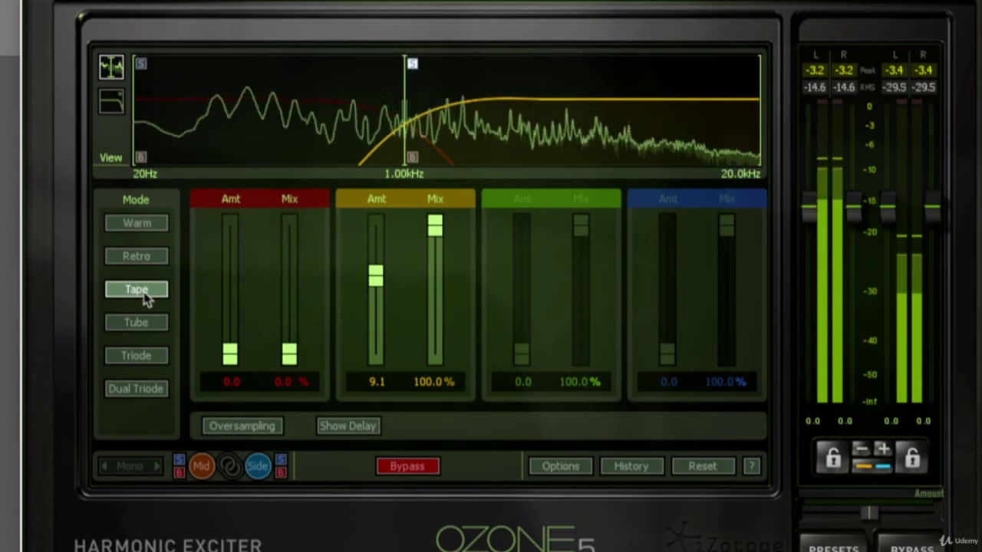
{"action": "left_click", "coordinate": [144, 323]}
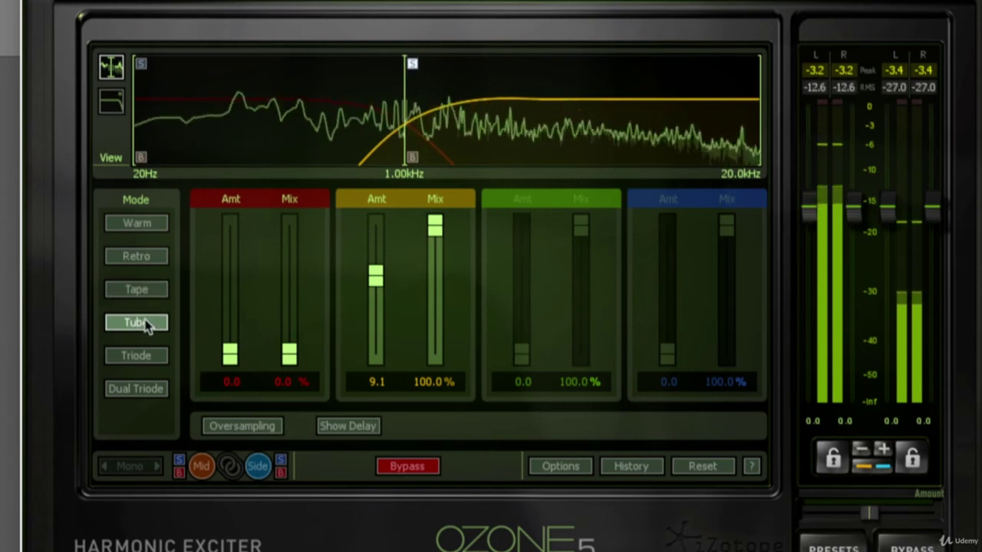
{"action": "left_click", "coordinate": [152, 356]}
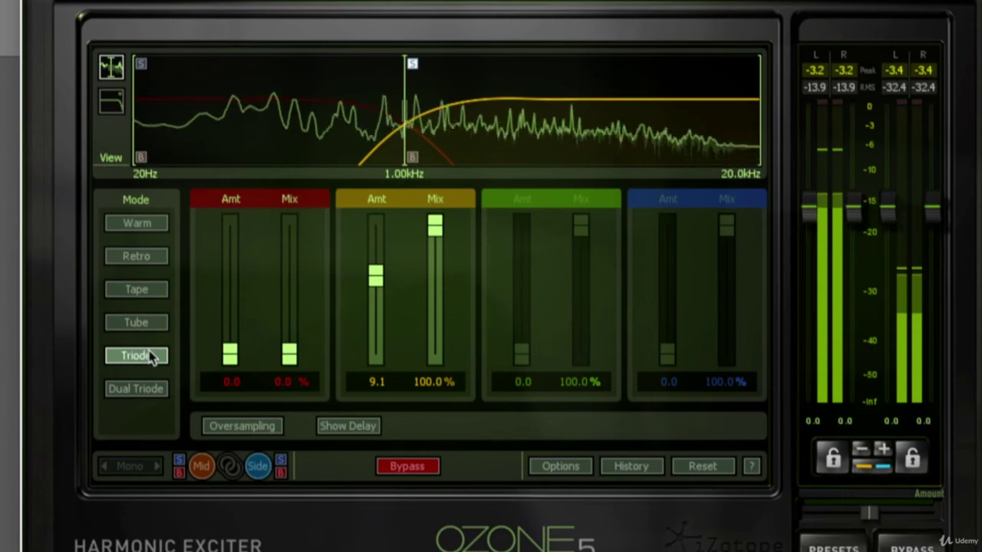
{"action": "left_click", "coordinate": [151, 390]}
{"action": "left_click", "coordinate": [153, 289]}
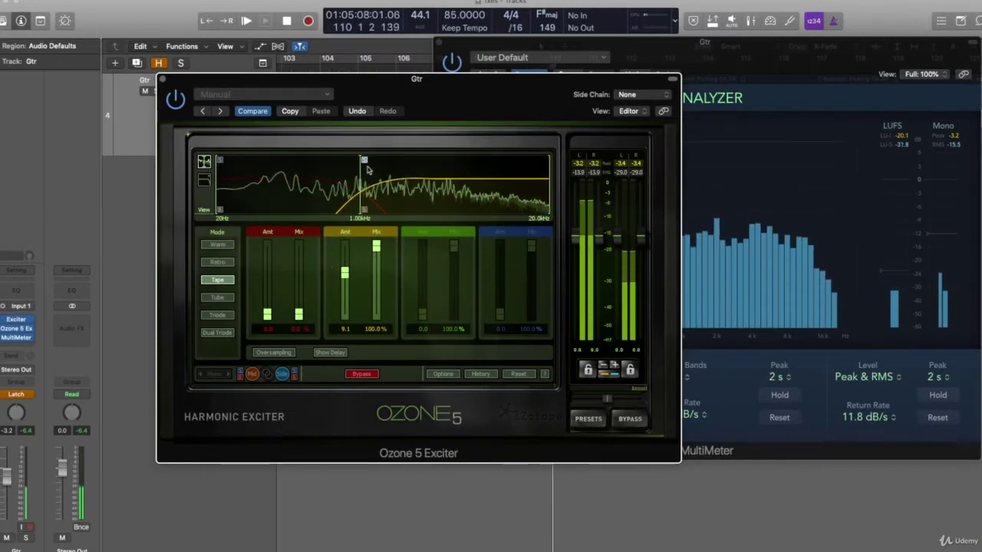
Blend the band above 1.00 kHz from 0.0 % up to 46.1 % Mix and switch the Ozone 5 Exciter off for comparison
{"action": "left_click_drag", "start_coordinate": [376, 245], "coordinate": [375, 367]}
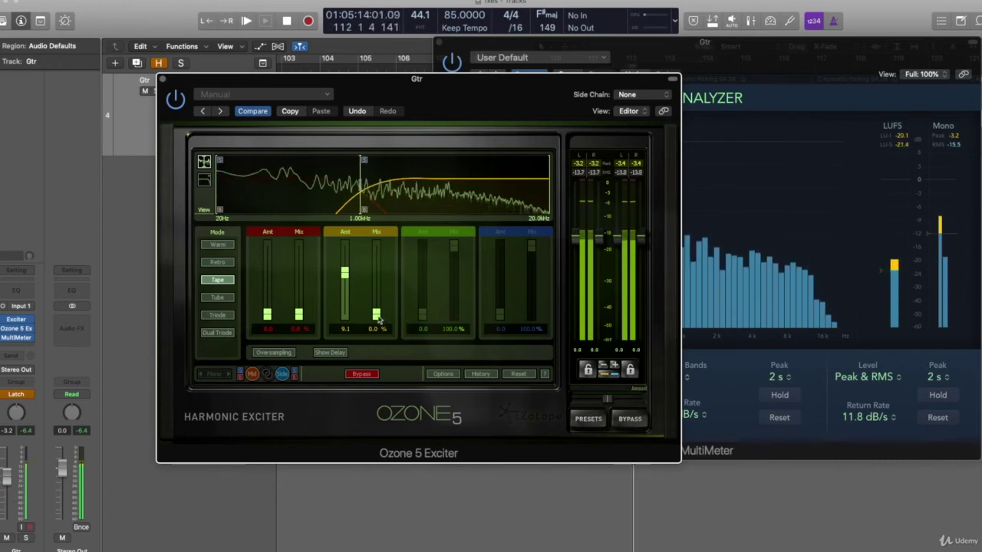
{"action": "left_click_drag", "start_coordinate": [376, 314], "coordinate": [375, 280]}
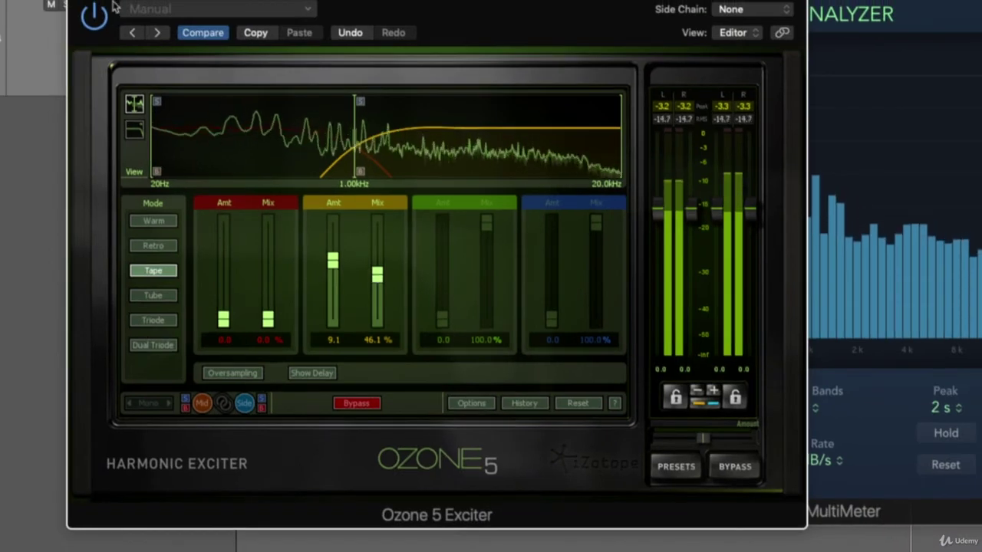
{"action": "left_click", "coordinate": [93, 20]}
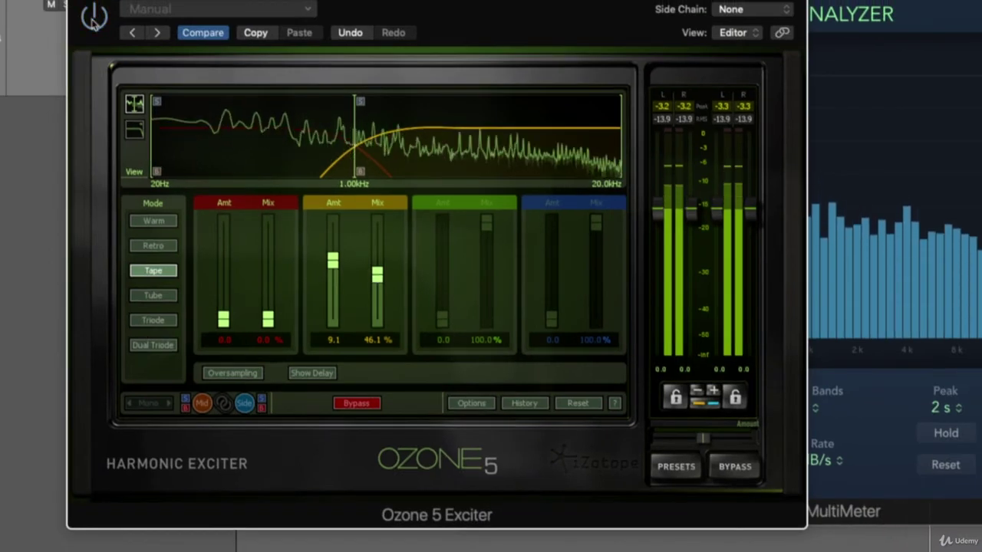